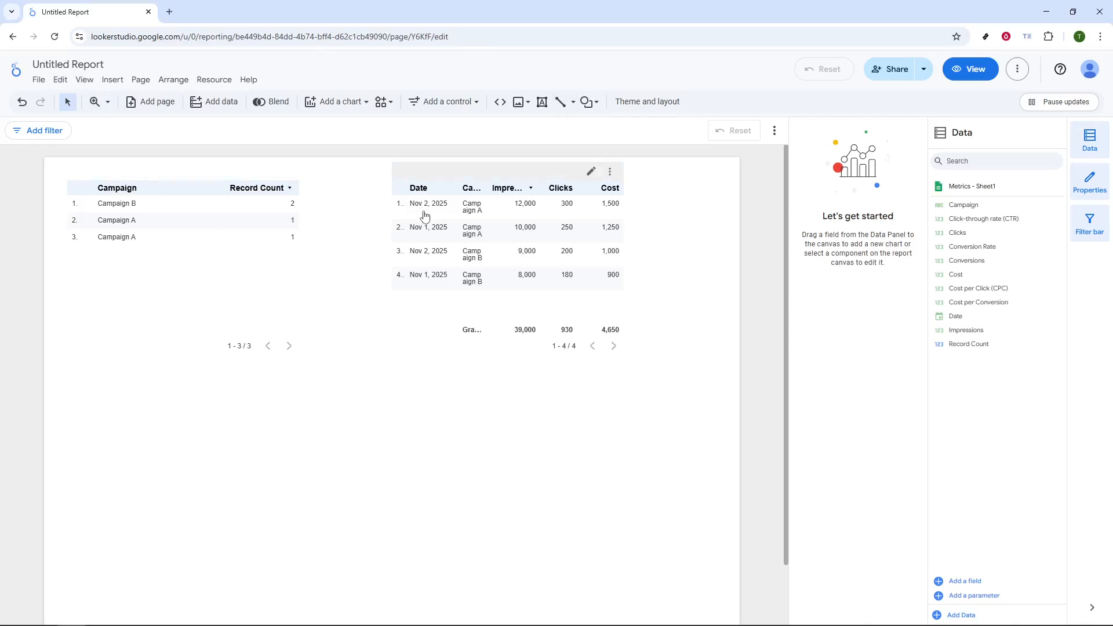
- Add a scorecard chart to the empty area of the report page below the Campaign table
left_click(342, 102)
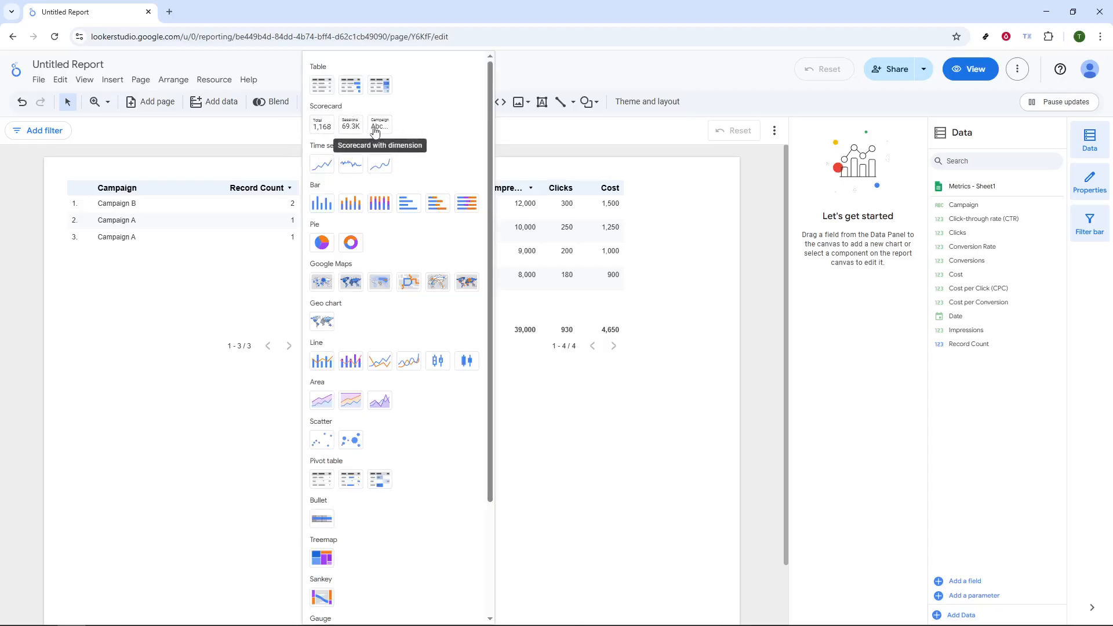
left_click(333, 131)
scroll(273, 403, "down", 1)
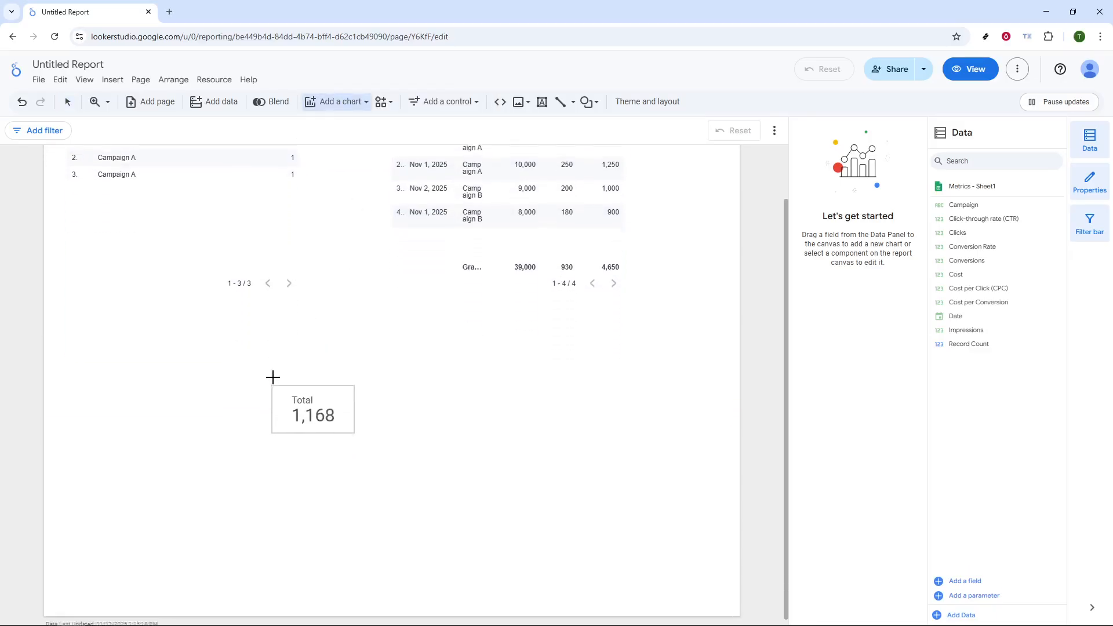
left_click(234, 346)
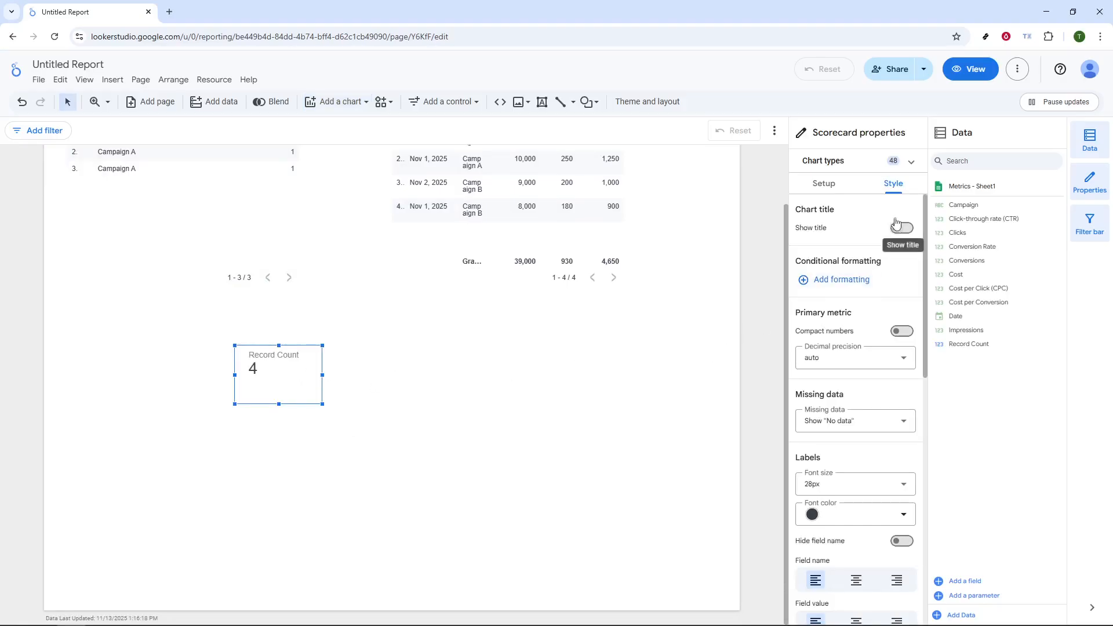
- Set the scorecard's primary field to the metric Cost
left_click(823, 184)
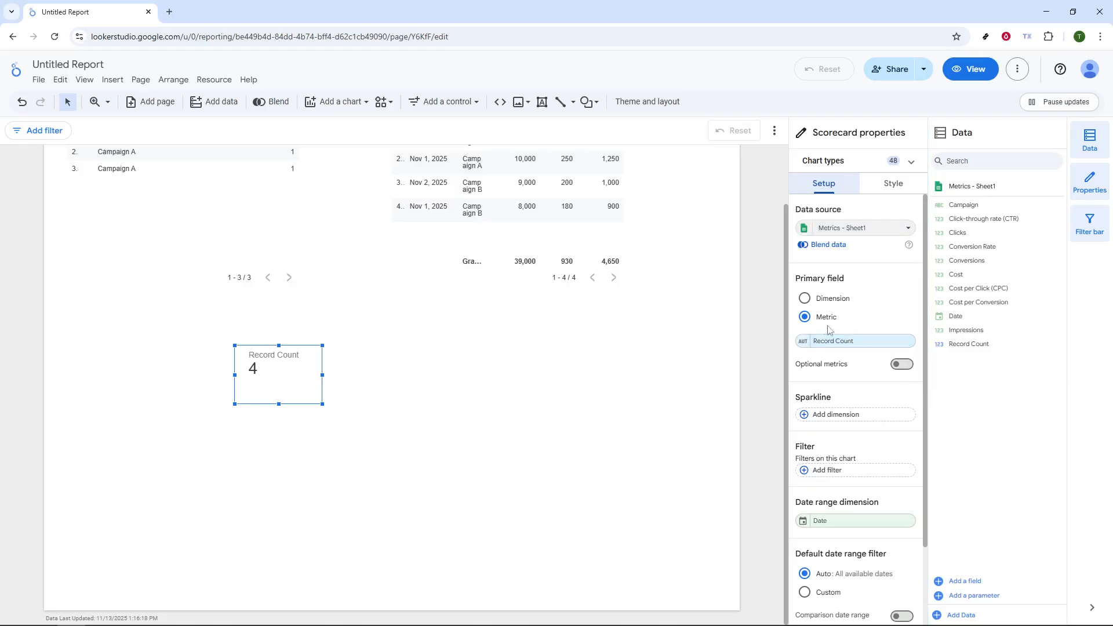
left_click(807, 319)
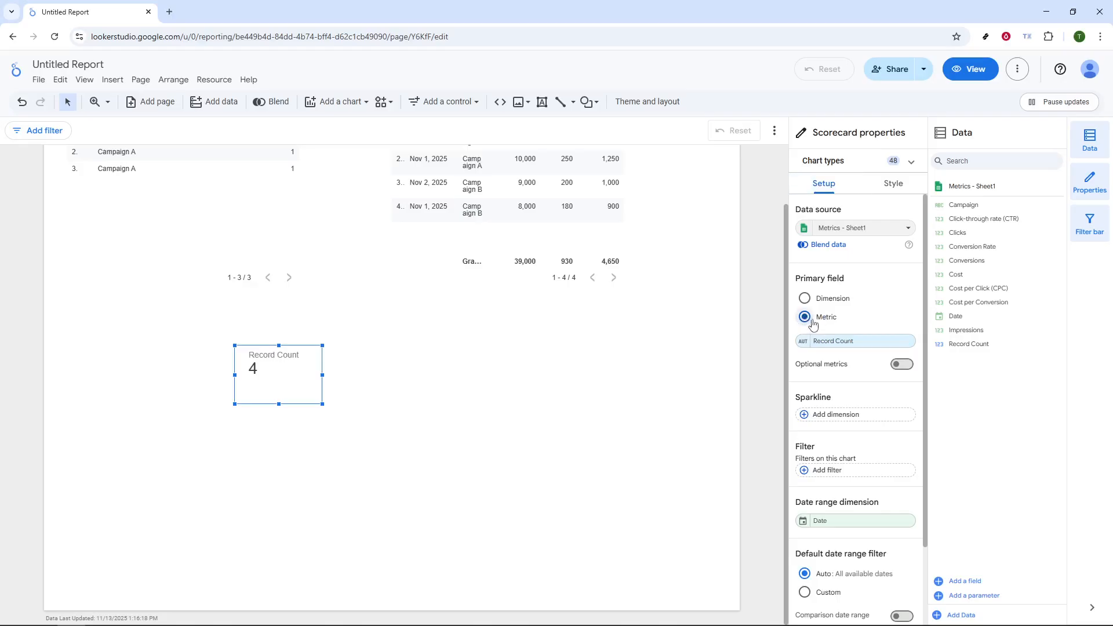
left_click(850, 342)
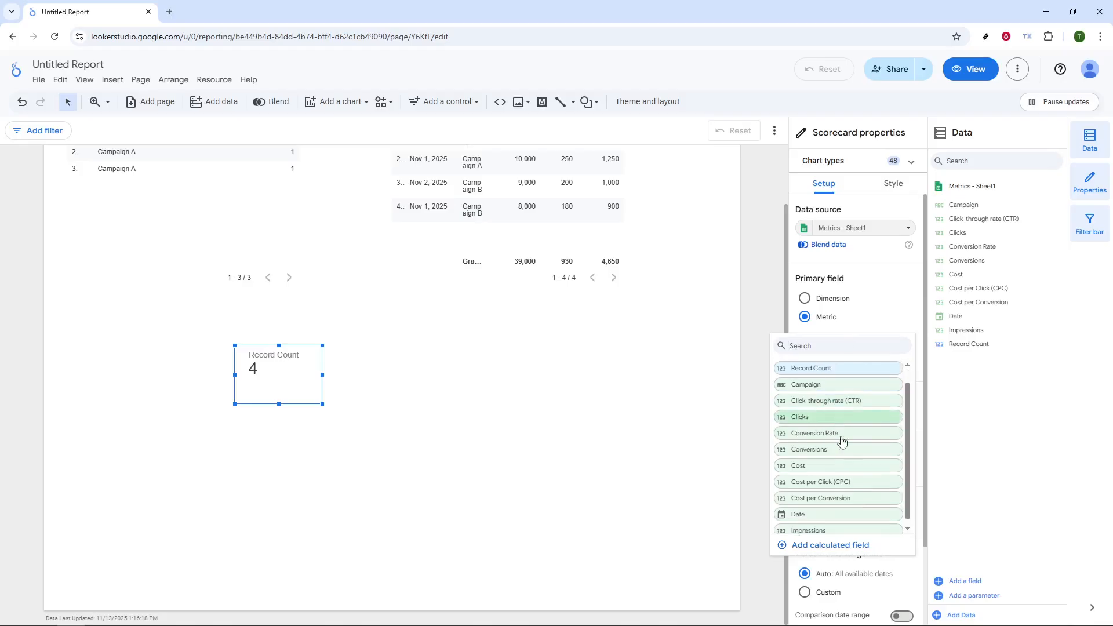
scroll(840, 458, "down", 1)
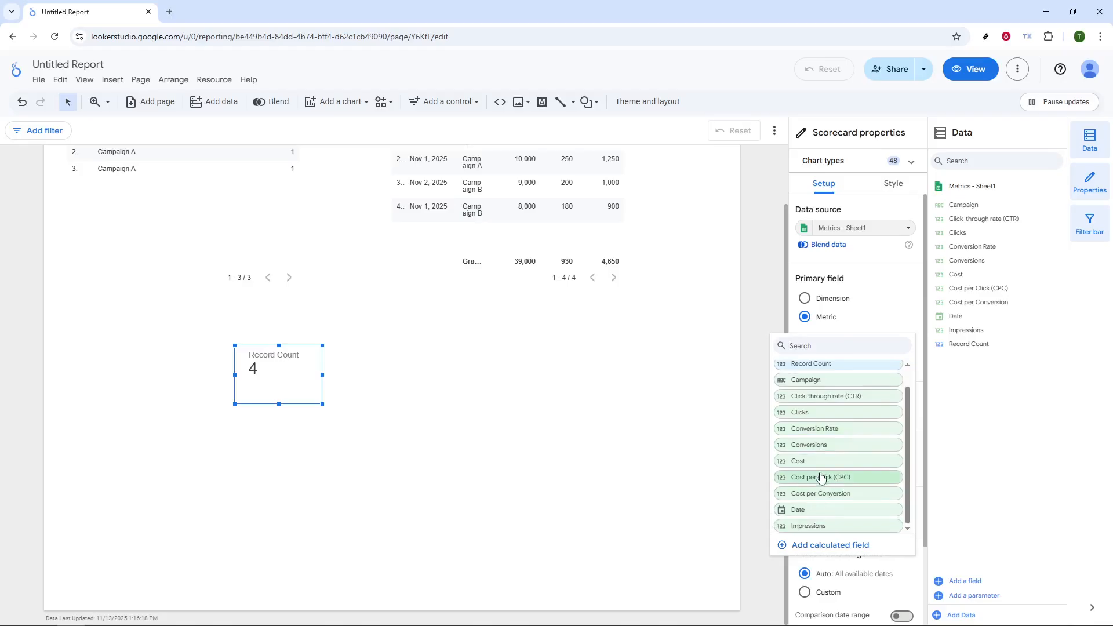
left_click(819, 467)
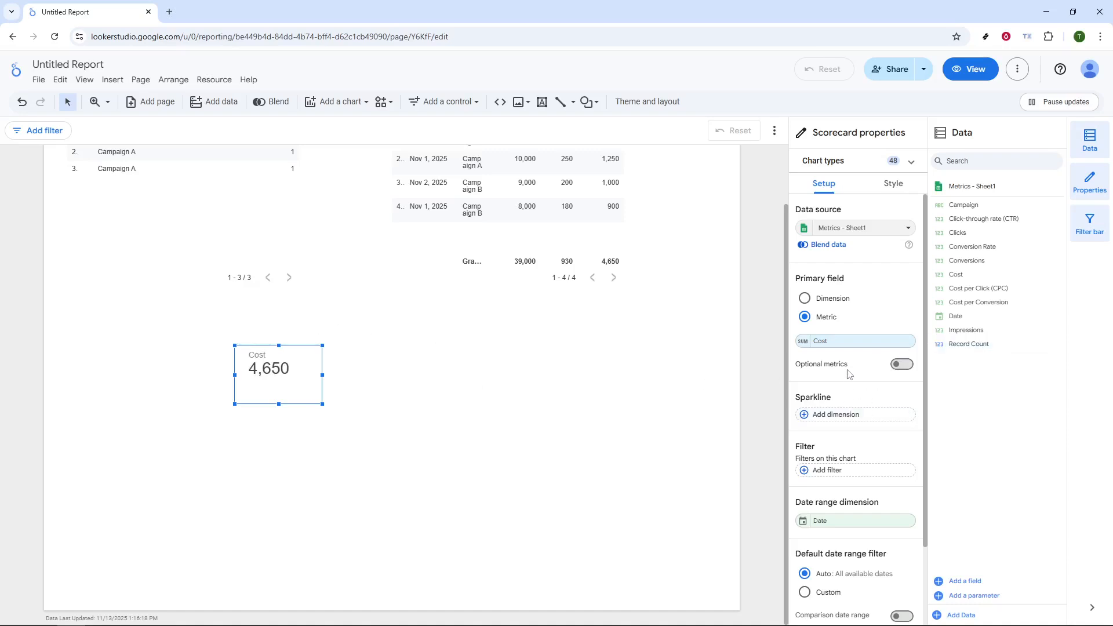
- Enable the scorecard's comparison date range and apply a fixed range starting Oct 13, 2025
scroll(846, 507, "down", 1)
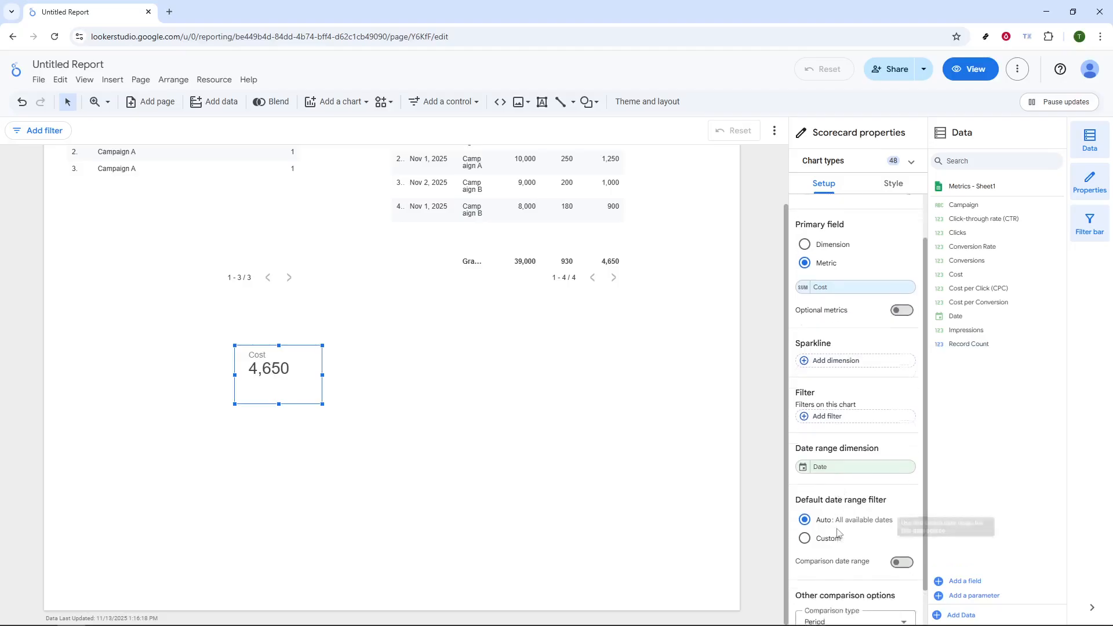
scroll(848, 526, "down", 1)
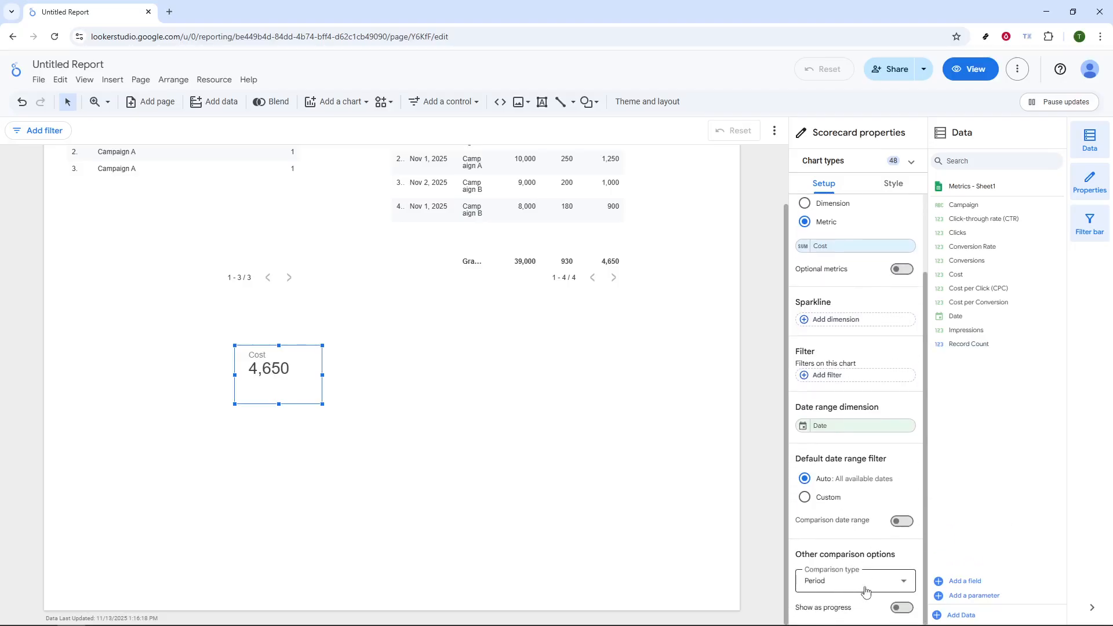
left_click(900, 521)
scroll(855, 536, "down", 1)
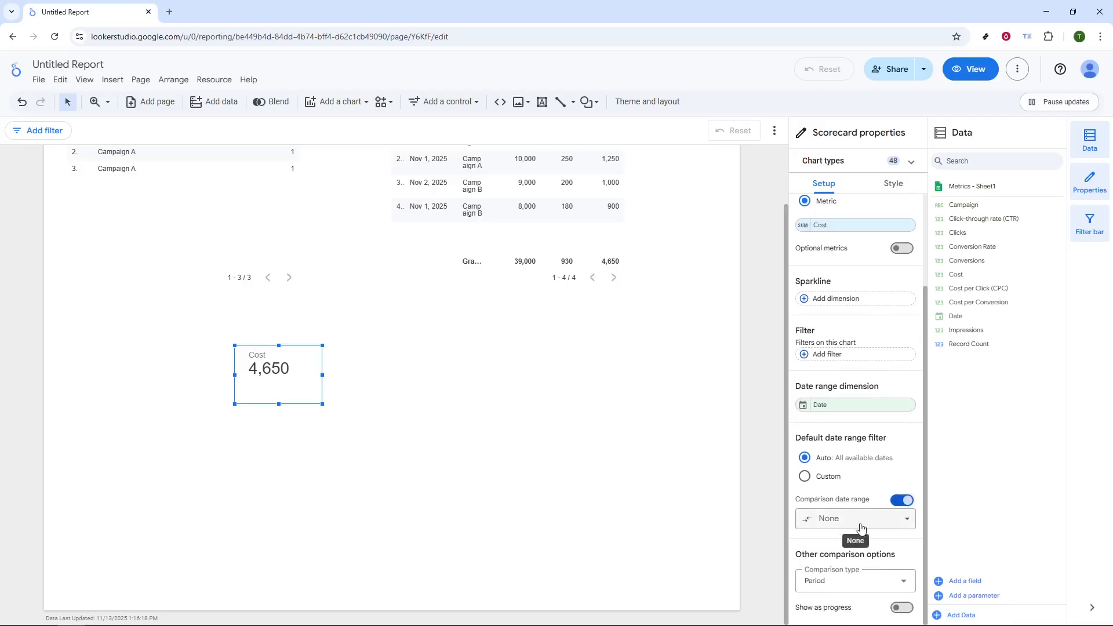
left_click(861, 525)
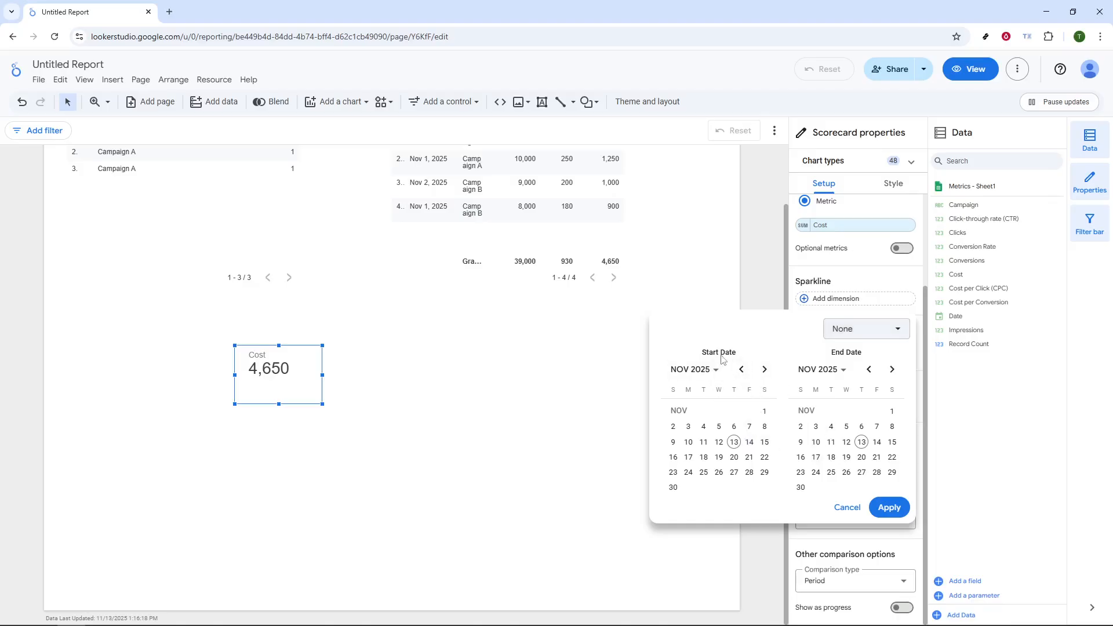
left_click(740, 370)
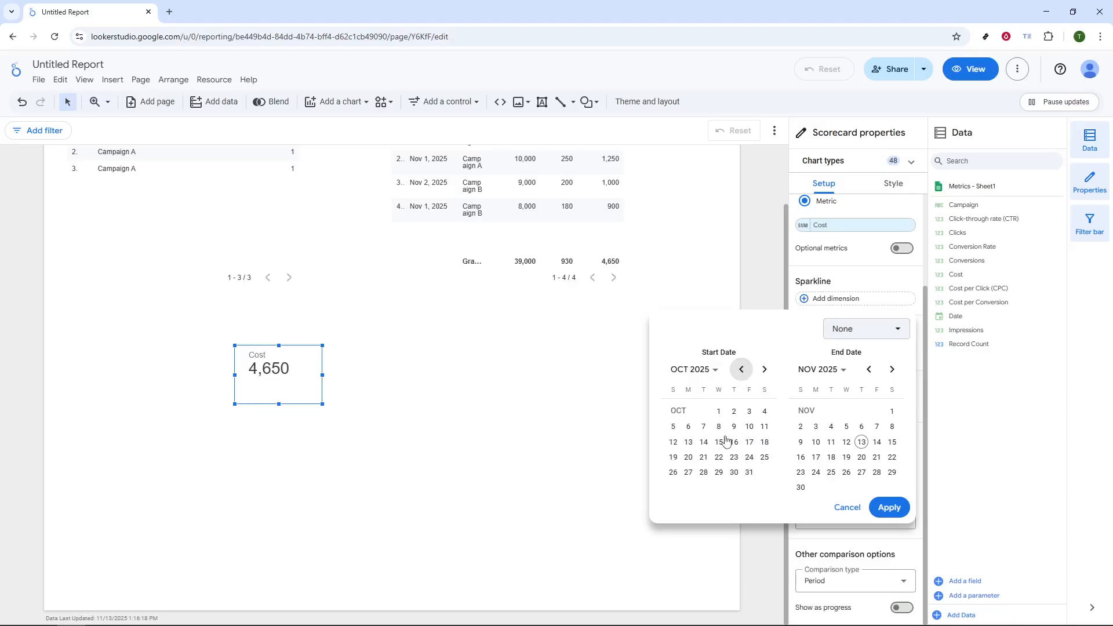
left_click(689, 443)
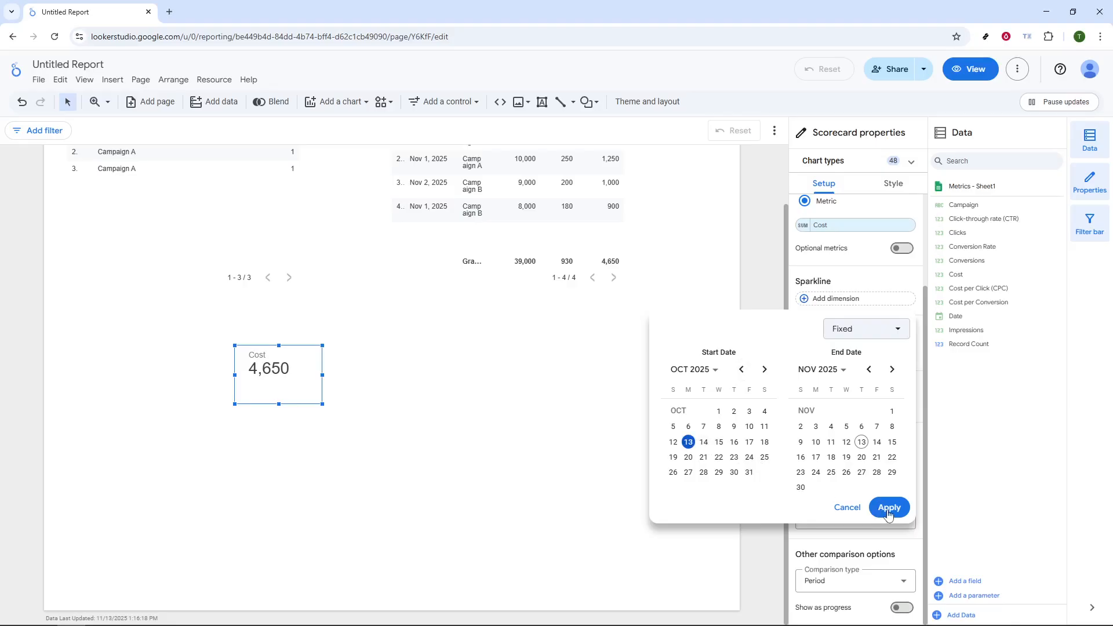
left_click(889, 507)
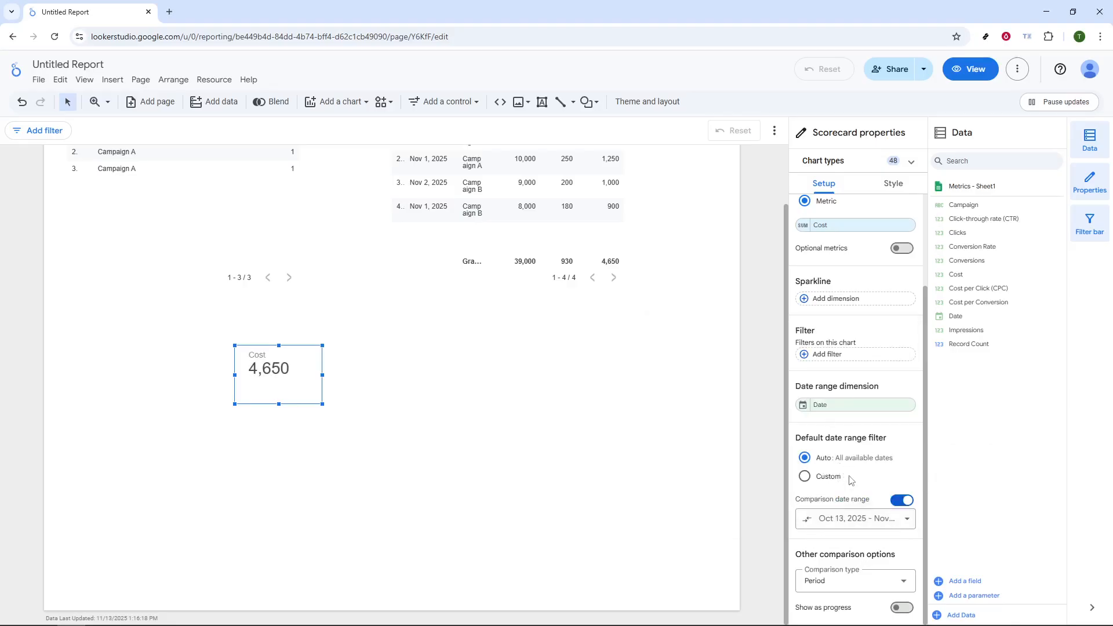
left_click(835, 356)
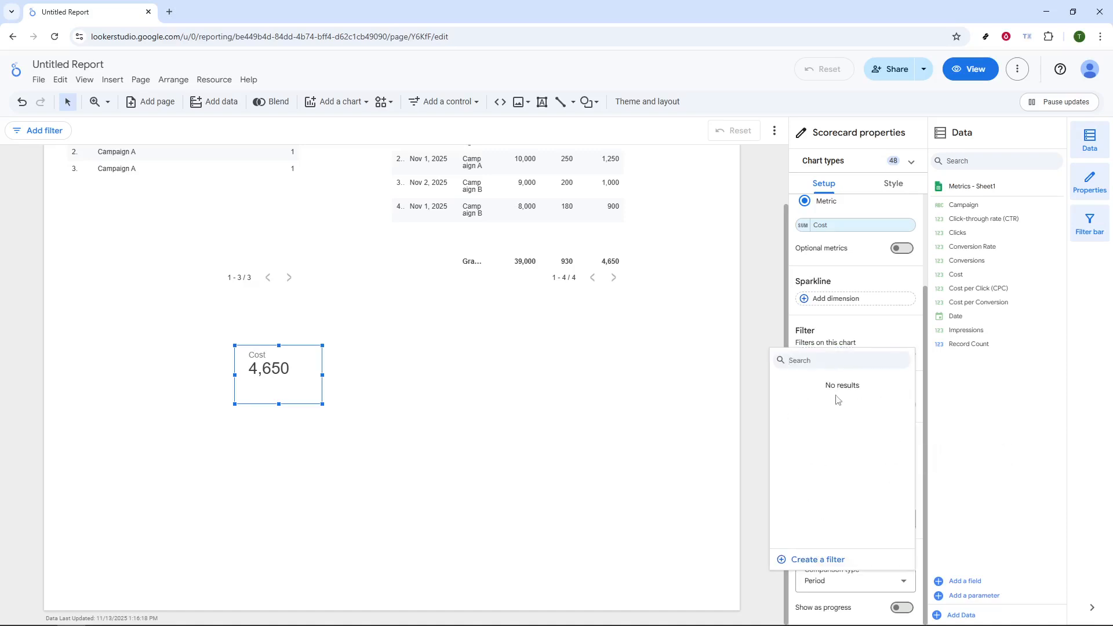
left_click(858, 337)
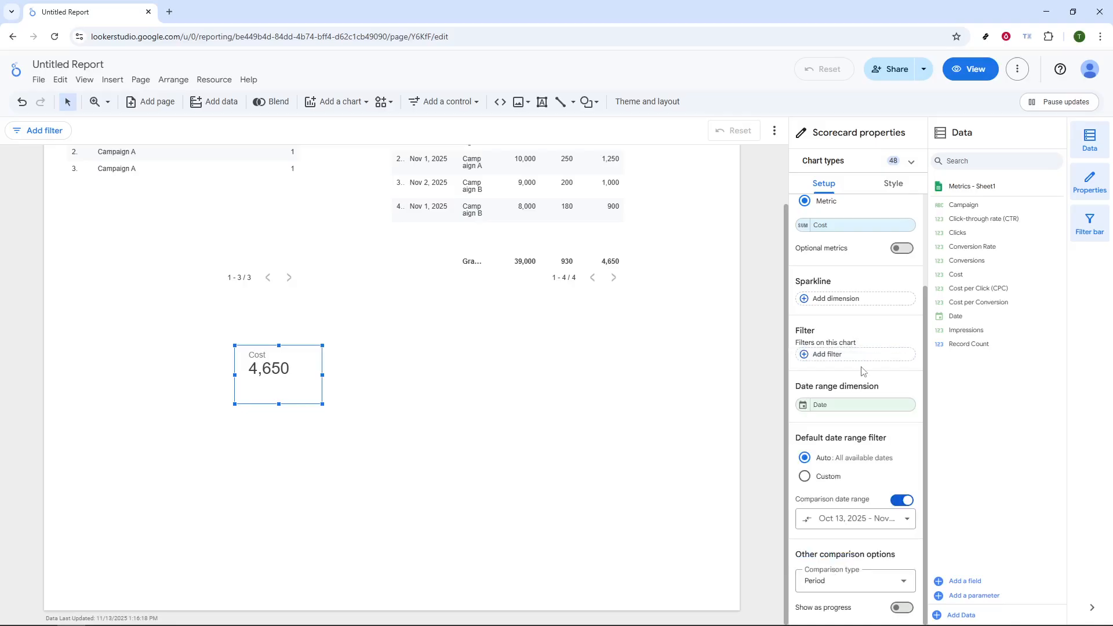
scroll(852, 264, "up", 2)
- Examine the scorecard's conditional formatting options, including format type, rule conditions and appearance colors, without saving a rule
left_click(886, 185)
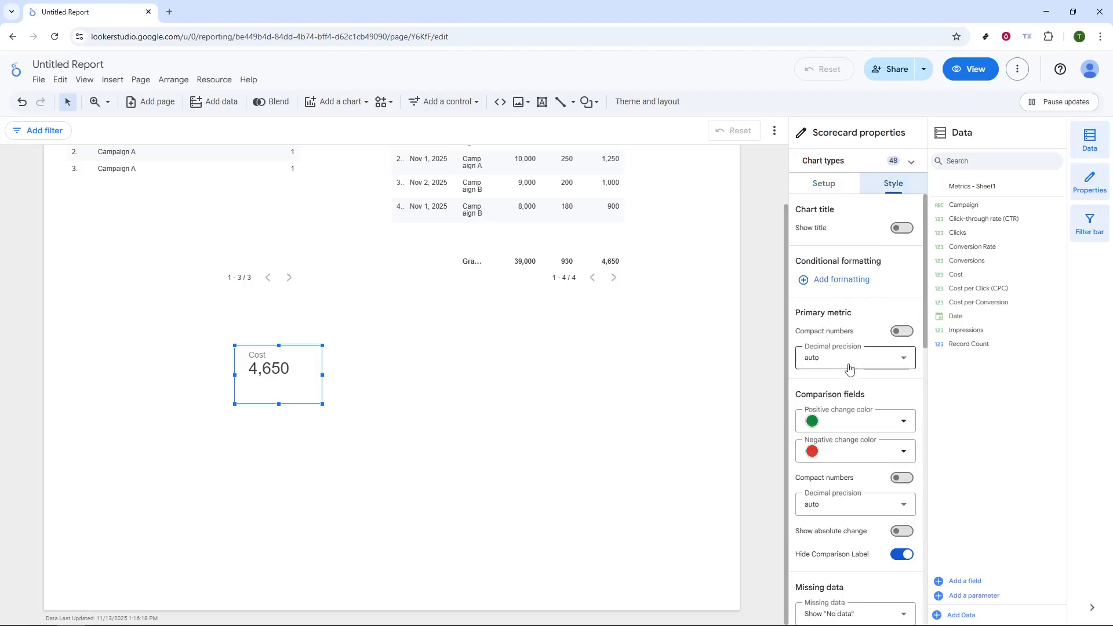
left_click(836, 283)
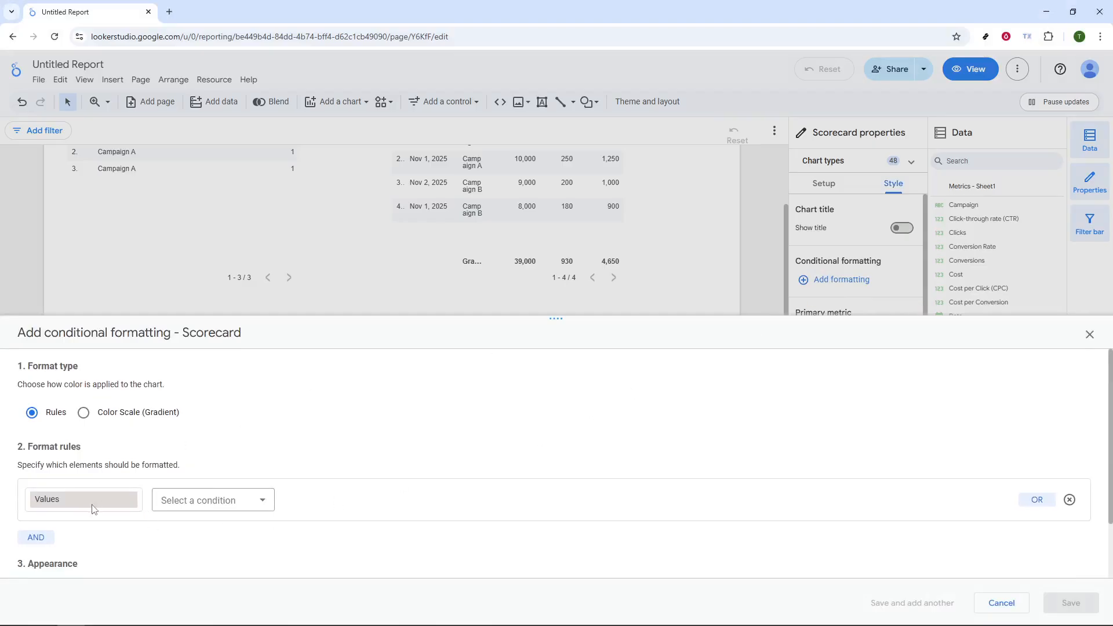
left_click(212, 499)
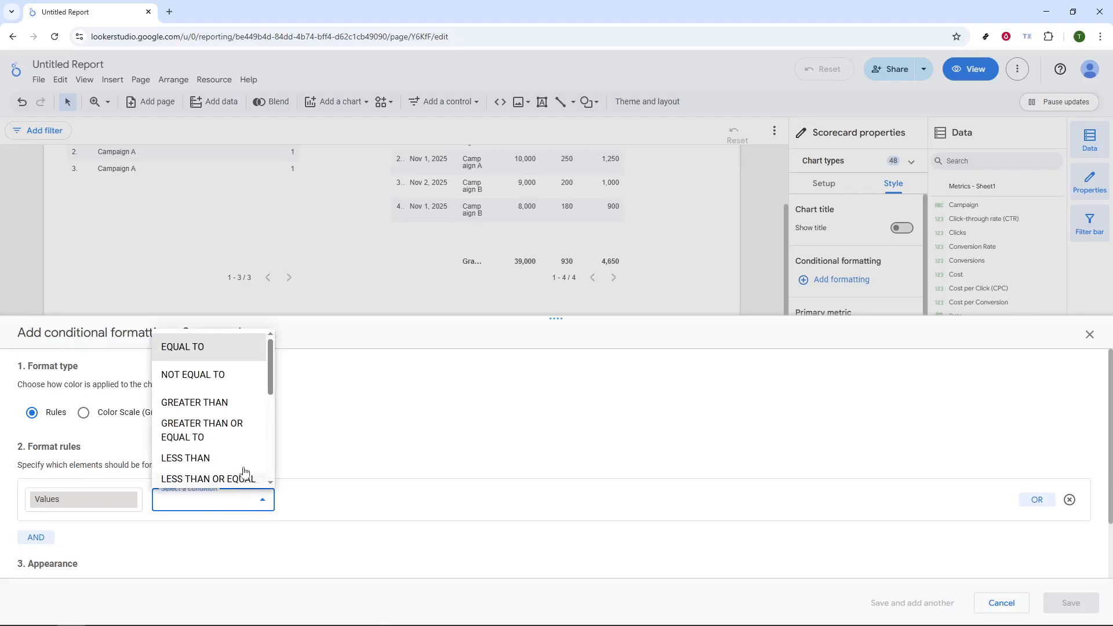
left_click(430, 270)
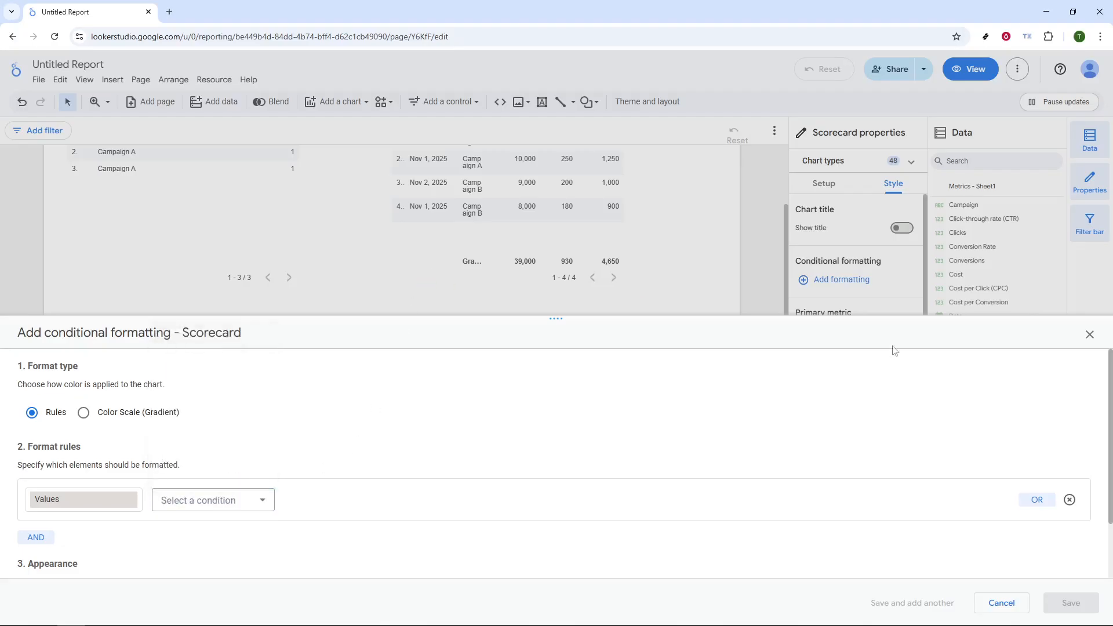
scroll(1040, 472, "down", 2)
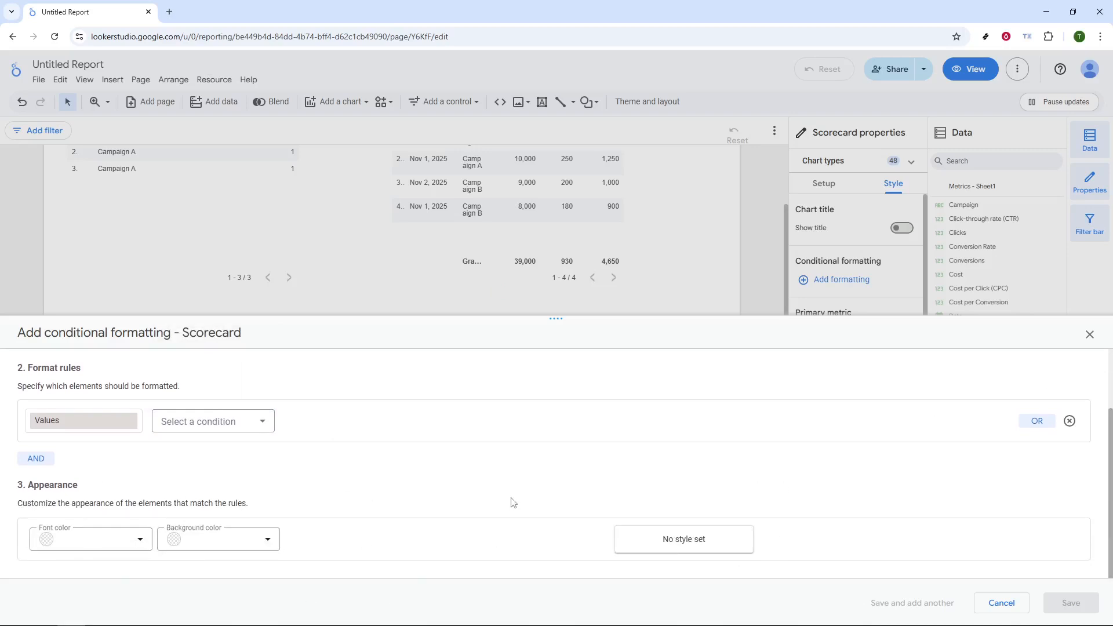
scroll(406, 511, "up", 2)
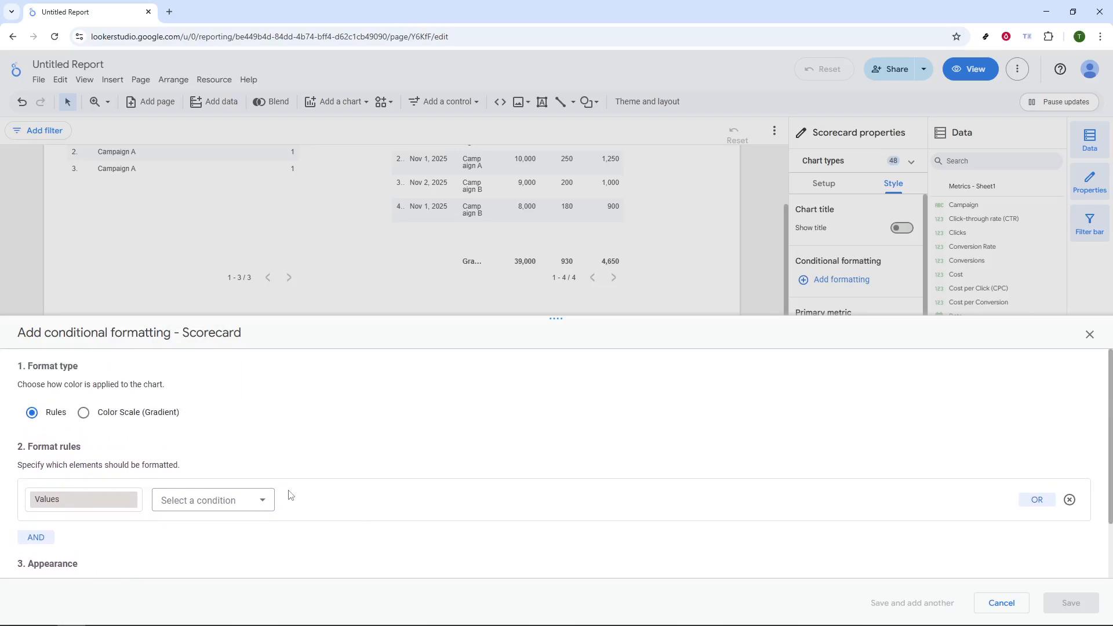
scroll(637, 447, "down", 2)
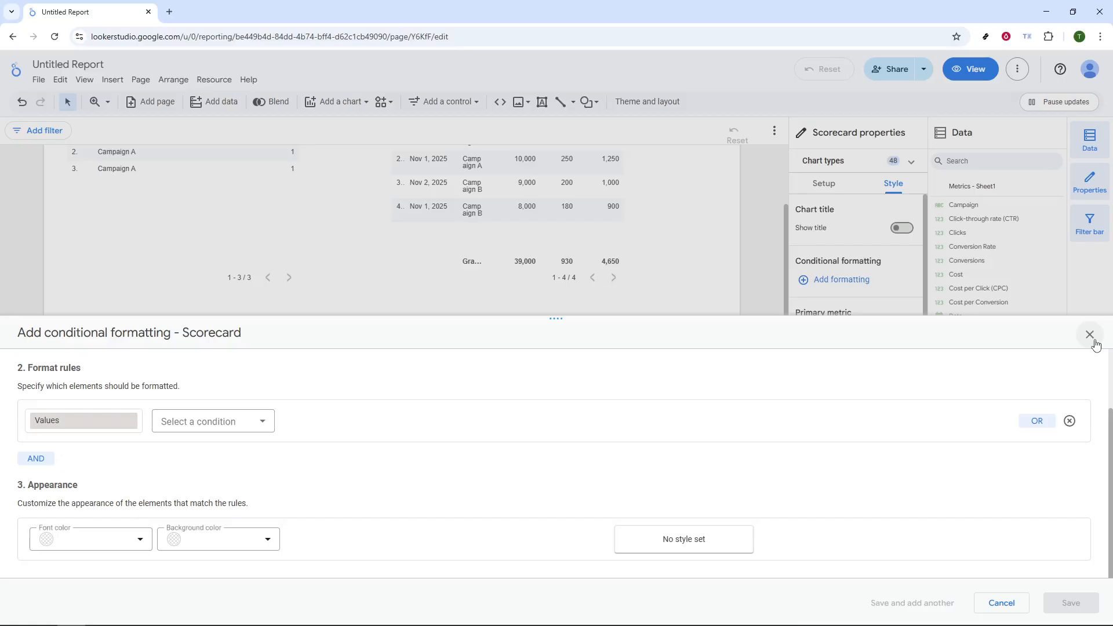
left_click(1090, 335)
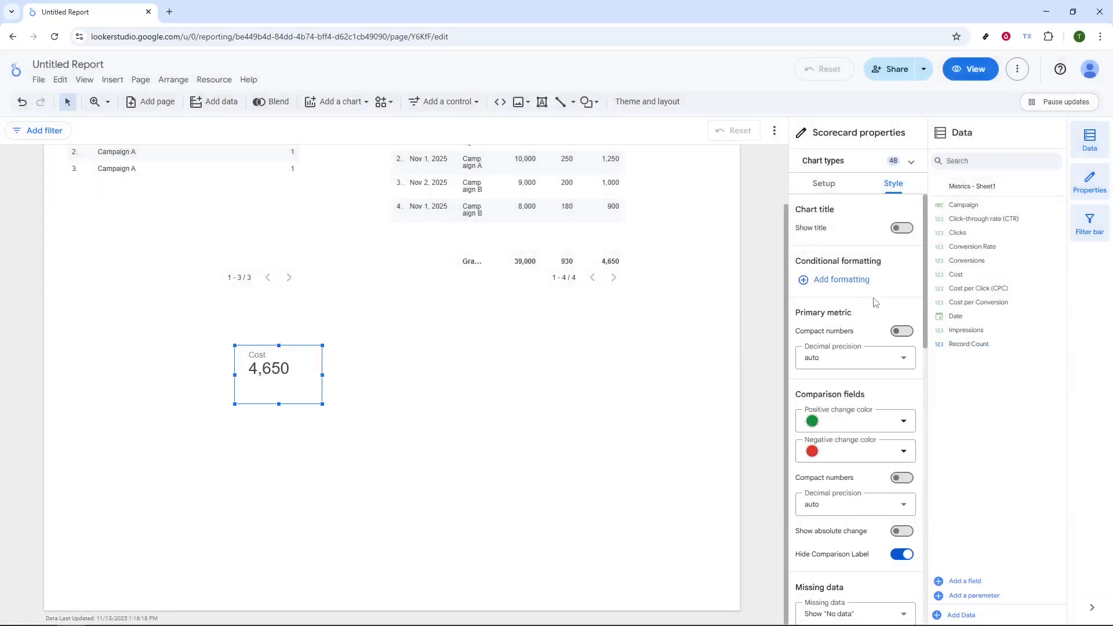
- Review the scorecard's style settings, covering comparison fields, missing data, labels, padding, background and border, and chart header
scroll(877, 343, "down", 3)
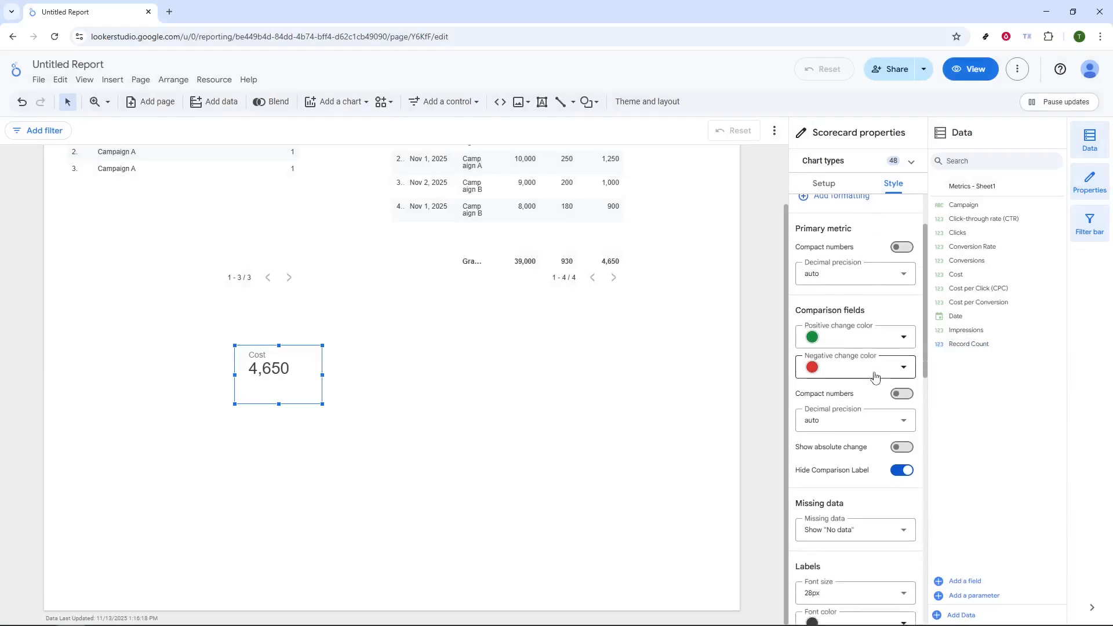
scroll(875, 391, "down", 3)
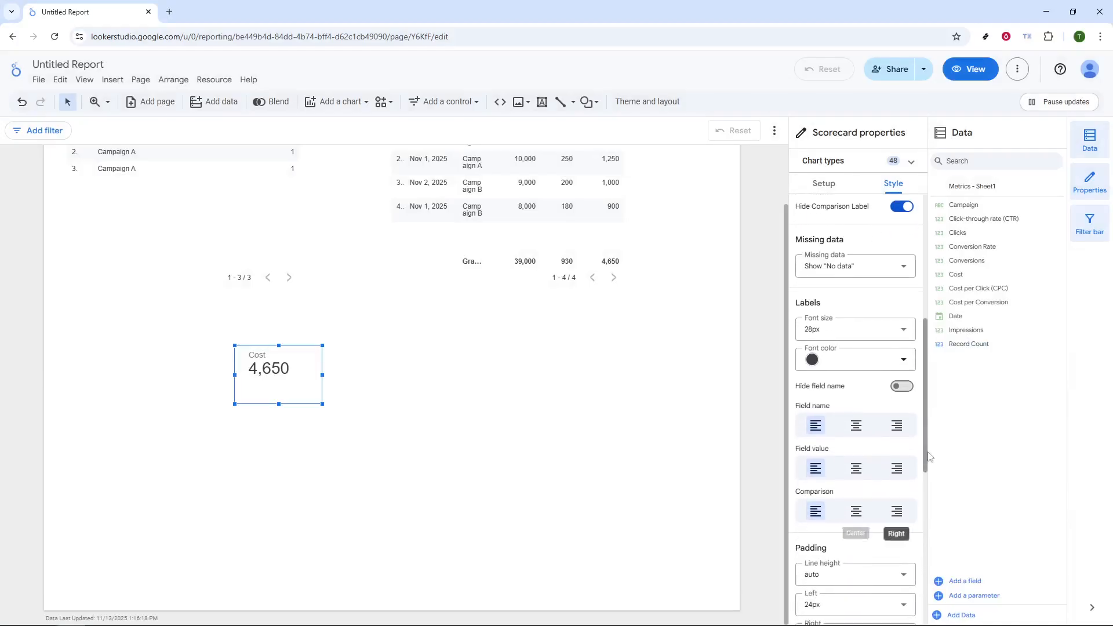
scroll(905, 525, "down", 4)
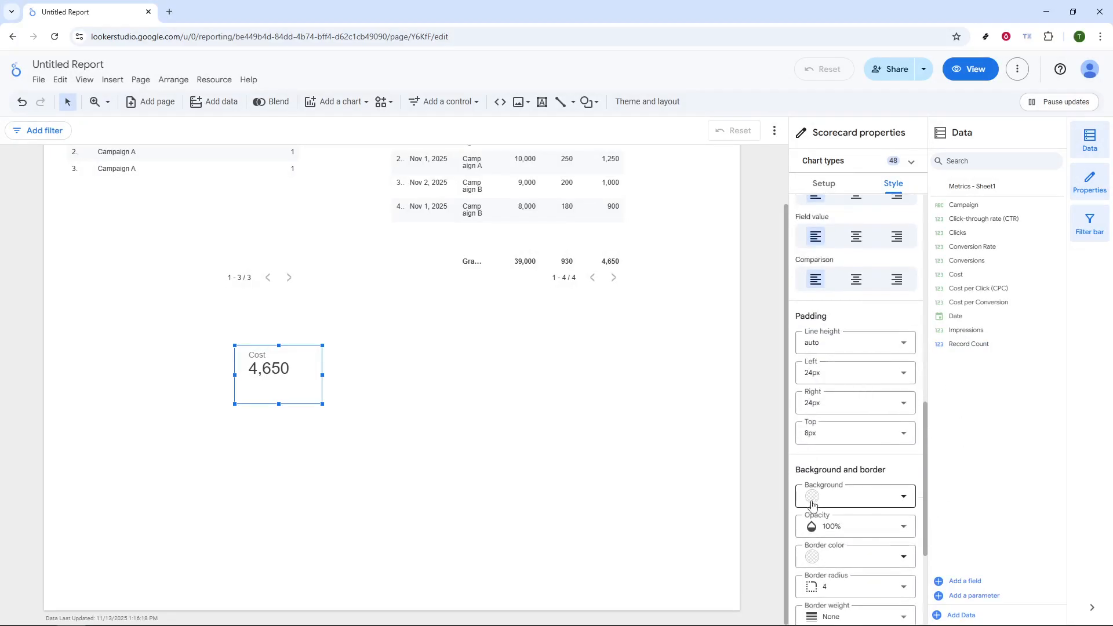
scroll(856, 406, "down", 3)
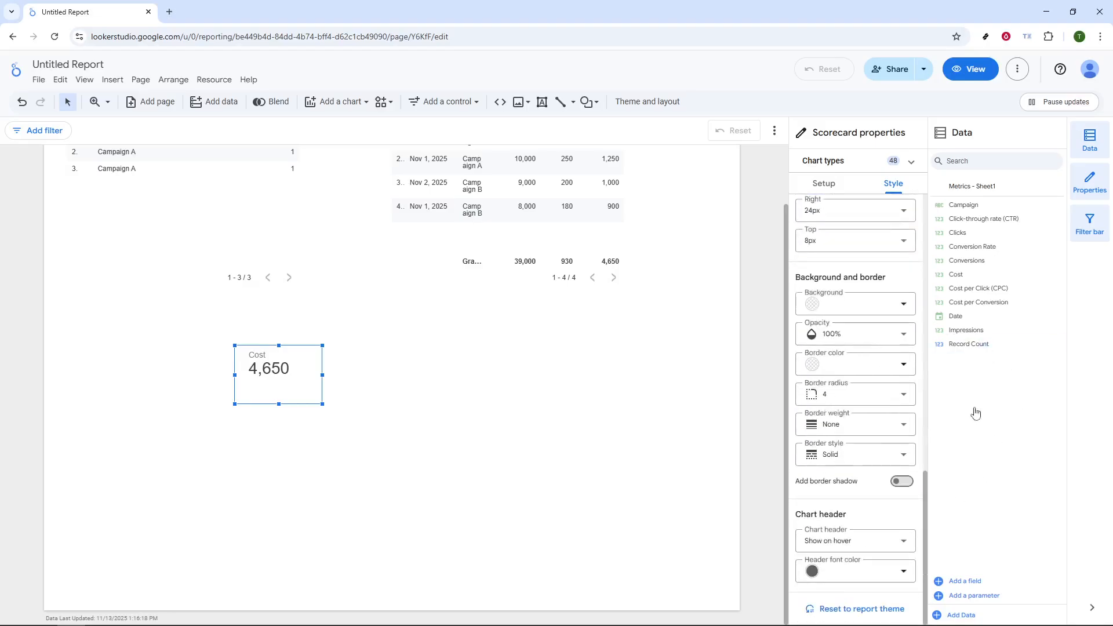
scroll(866, 426, "up", 5)
scroll(865, 438, "up", 7)
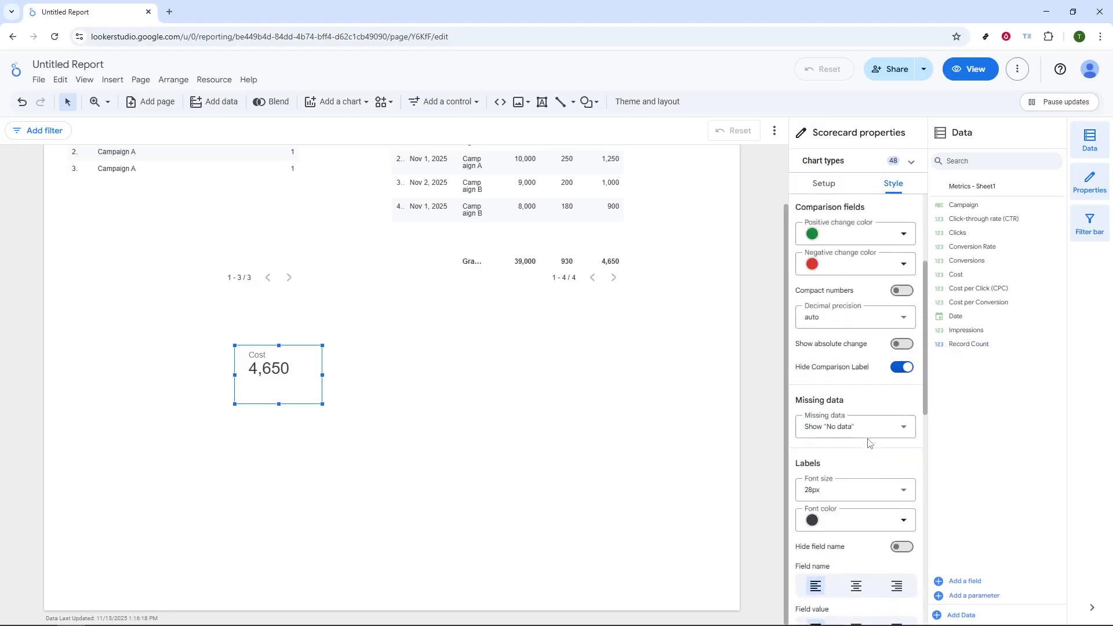
scroll(861, 440, "up", 1)
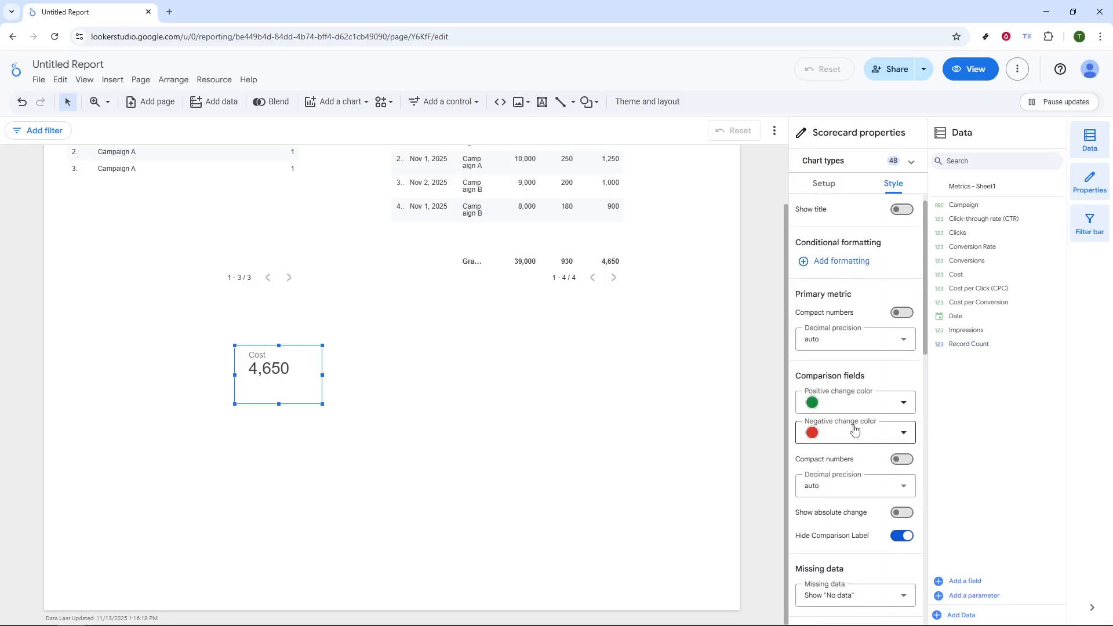
- Preview the report in view mode, return to editing, and move the Cost scorecard up between the two tables
left_click(972, 70)
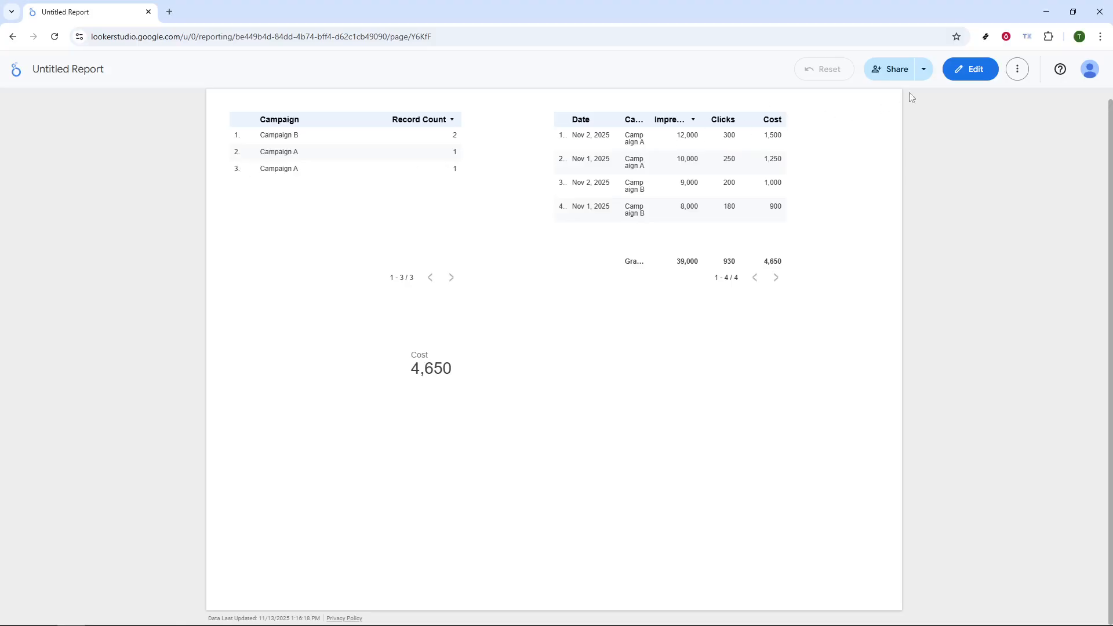
left_click(969, 68)
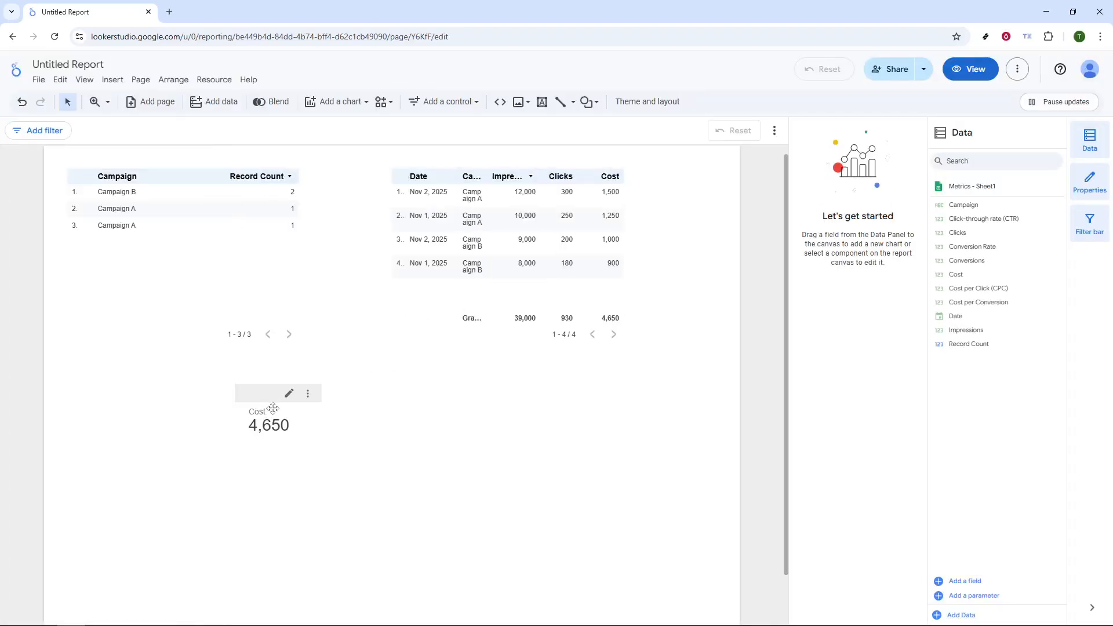
left_click_drag(277, 397, 343, 174)
left_click_drag(341, 173, 336, 170)
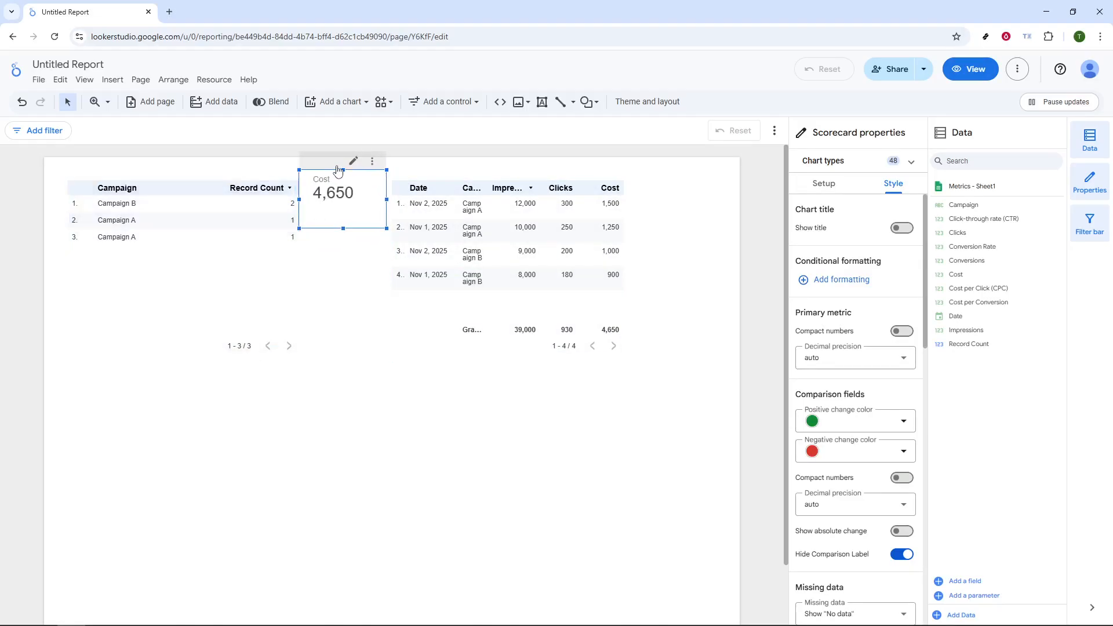